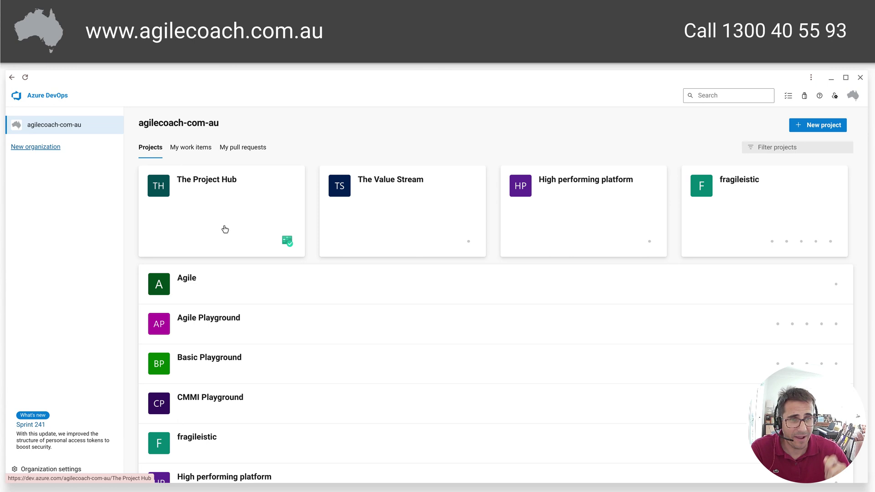
Step: Open the backlog of The Project Hub project and switch it to the Project ABC team
{"action": "left_click", "coordinate": [218, 186]}
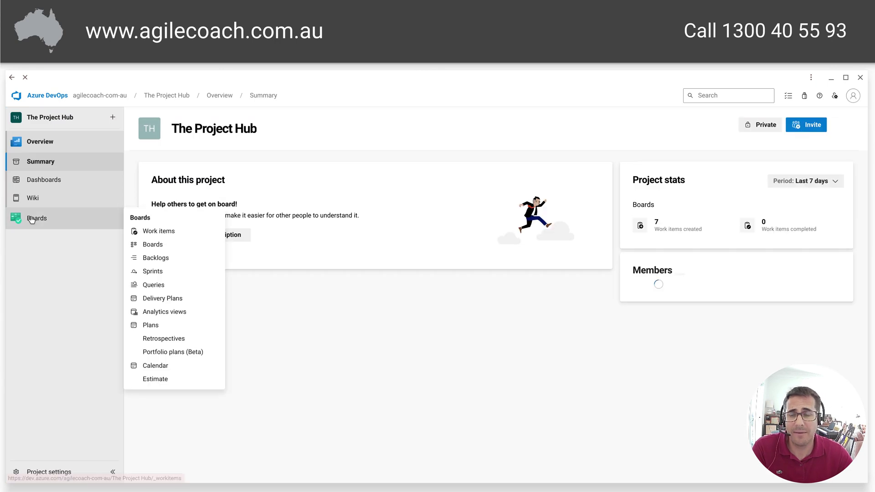
{"action": "mouse_move", "coordinate": [88, 226]}
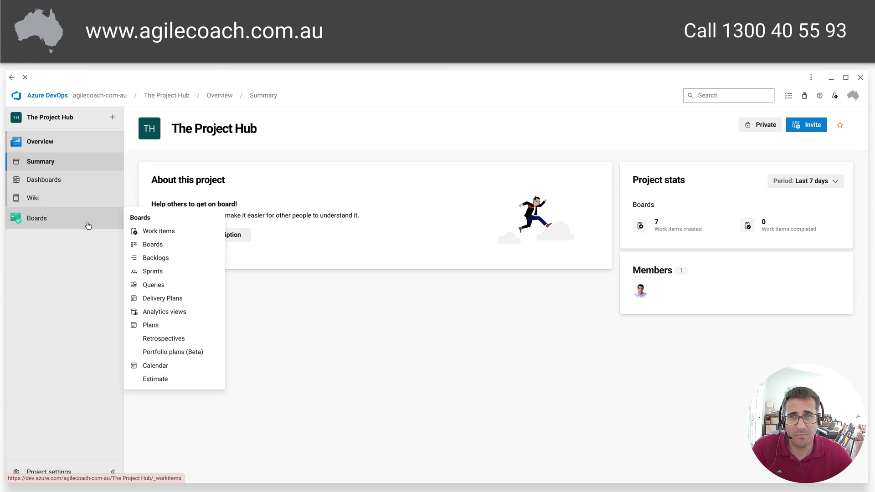
{"action": "left_click", "coordinate": [149, 259]}
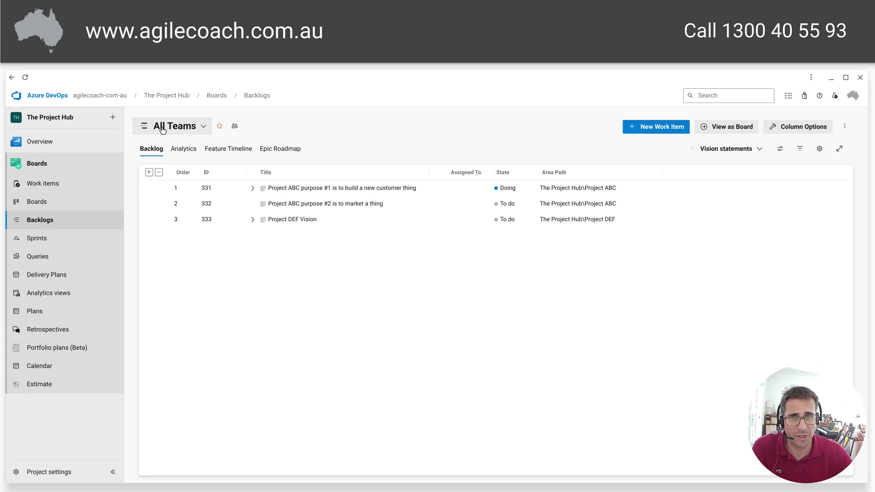
{"action": "left_click", "coordinate": [201, 128]}
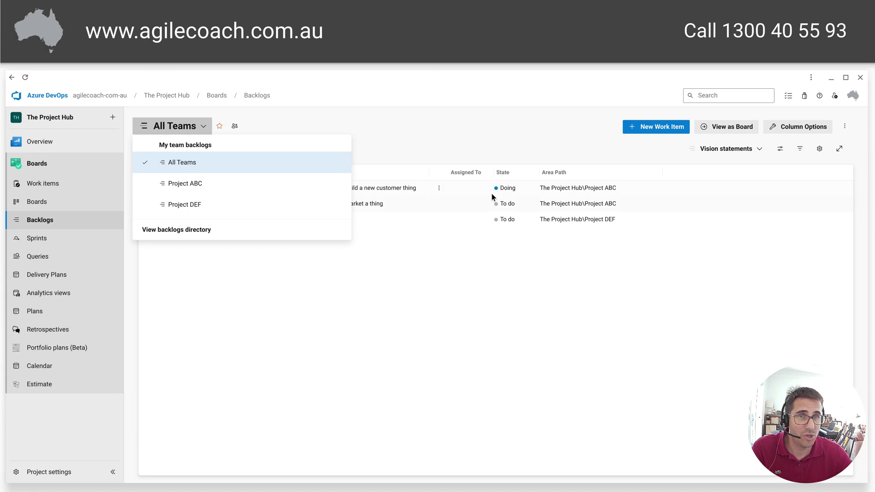
{"action": "left_click", "coordinate": [202, 187]}
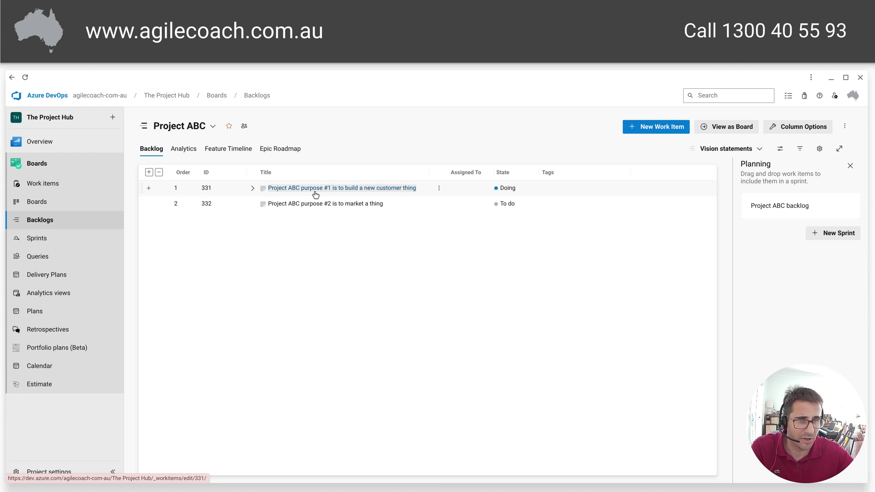
Step: Expand "Project ABC purpose #1" and review the details of its objectives "Add value on ABC" and "Regression test the website for ABC"
{"action": "left_click", "coordinate": [253, 189]}
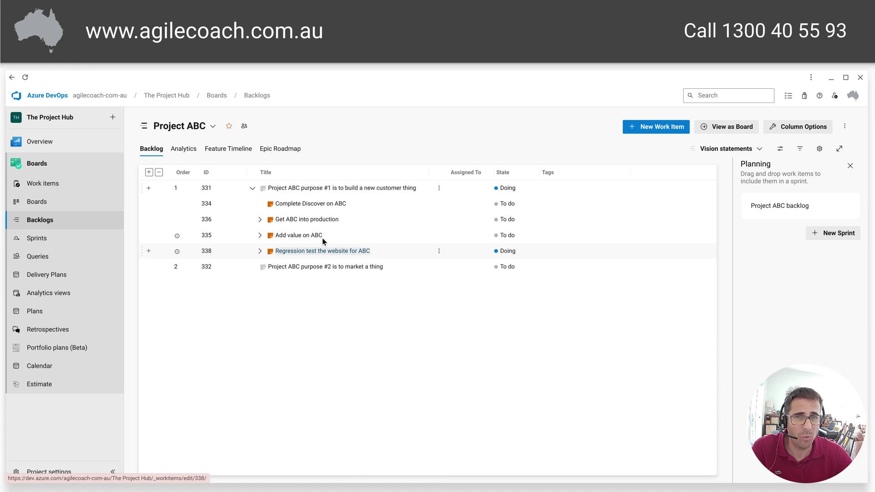
{"action": "left_click", "coordinate": [296, 236]}
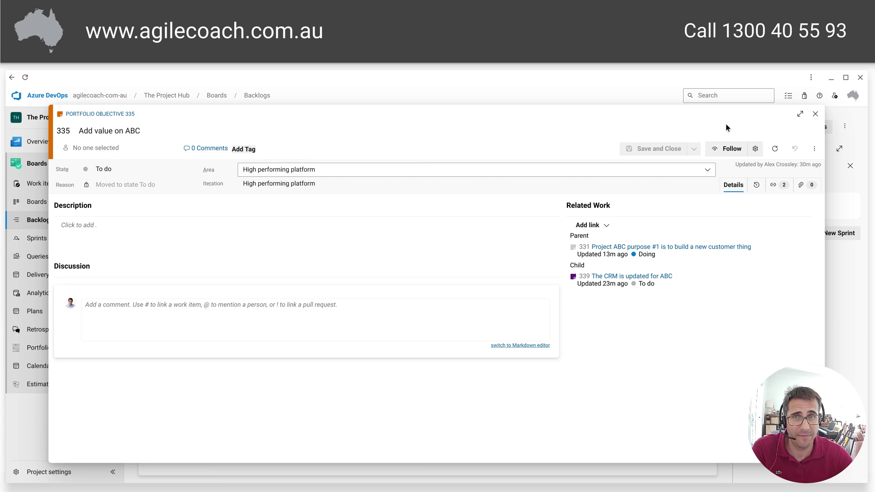
{"action": "left_click", "coordinate": [815, 114]}
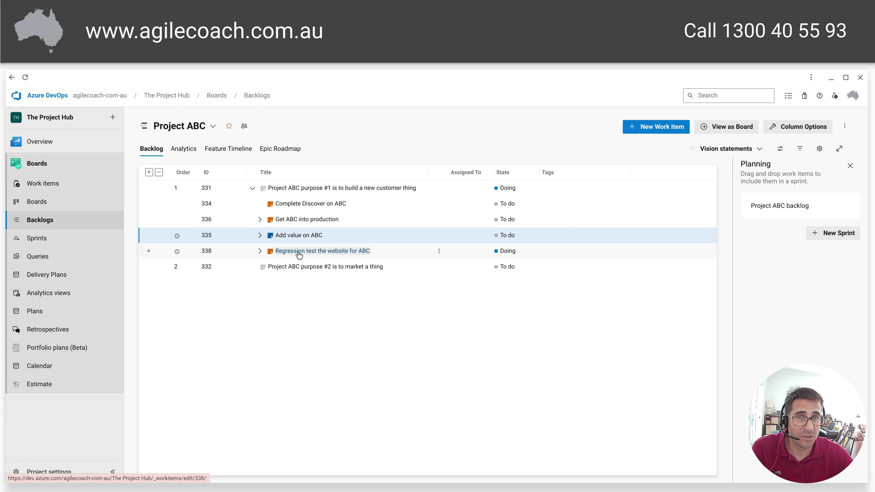
{"action": "left_click", "coordinate": [322, 255]}
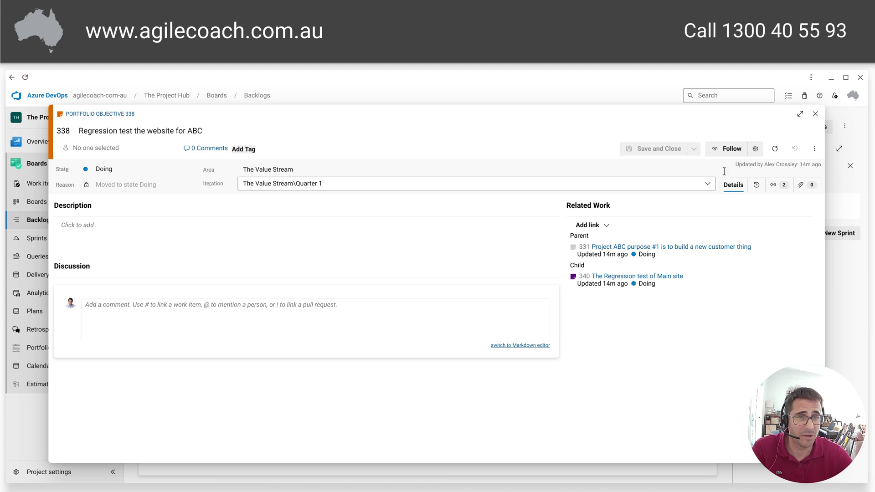
{"action": "left_click", "coordinate": [816, 114]}
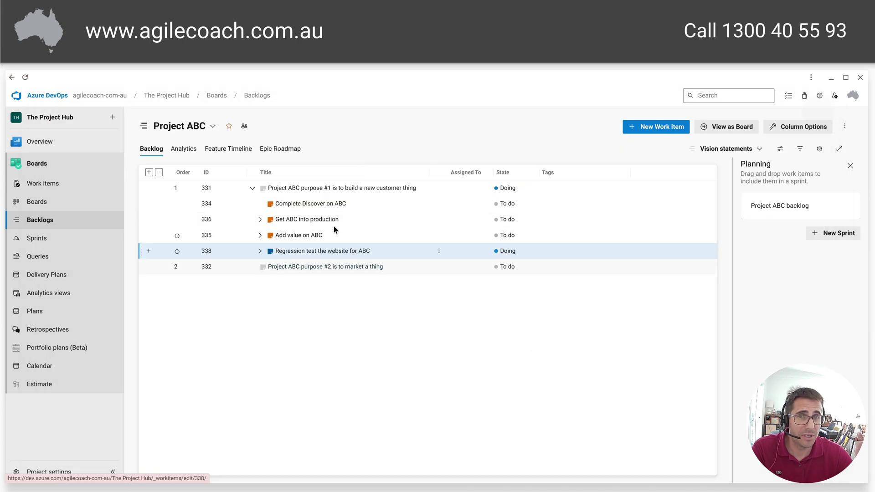
Step: Expand "Add value on ABC" and "Regression test the website for ABC" down to the items beneath their key results
{"action": "left_click", "coordinate": [260, 251]}
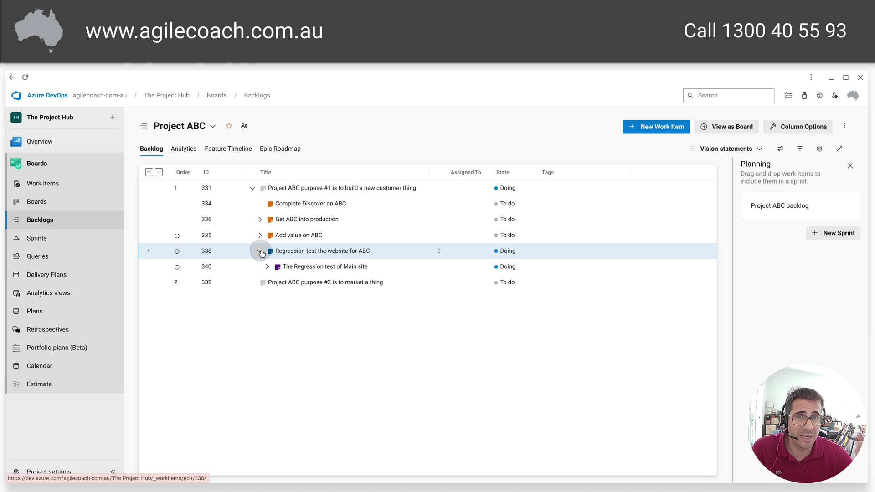
{"action": "left_click", "coordinate": [260, 235]}
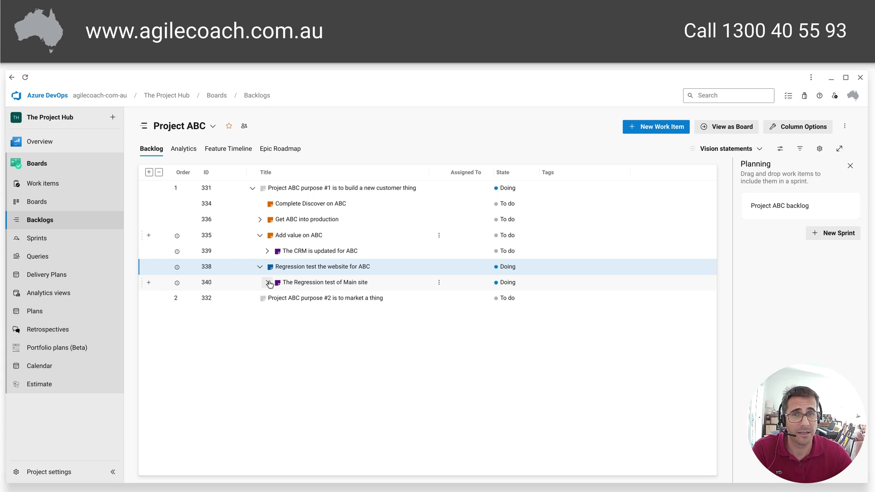
{"action": "left_click", "coordinate": [267, 251]}
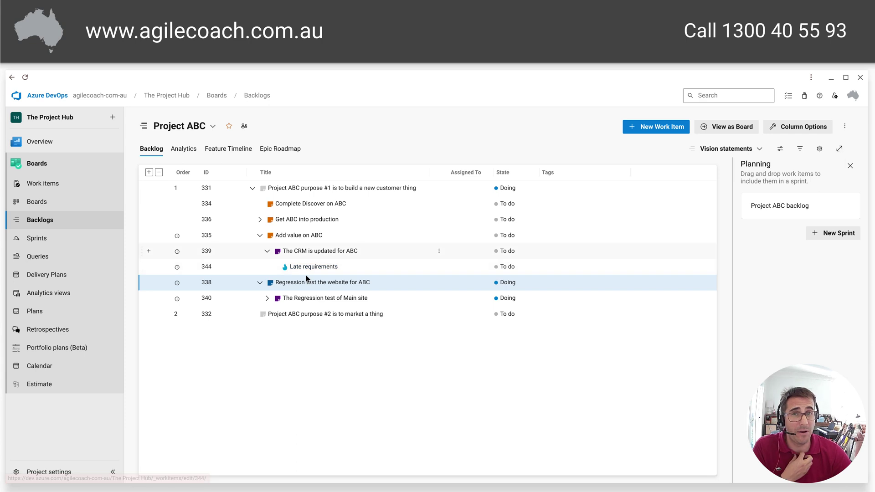
{"action": "left_click", "coordinate": [267, 298]}
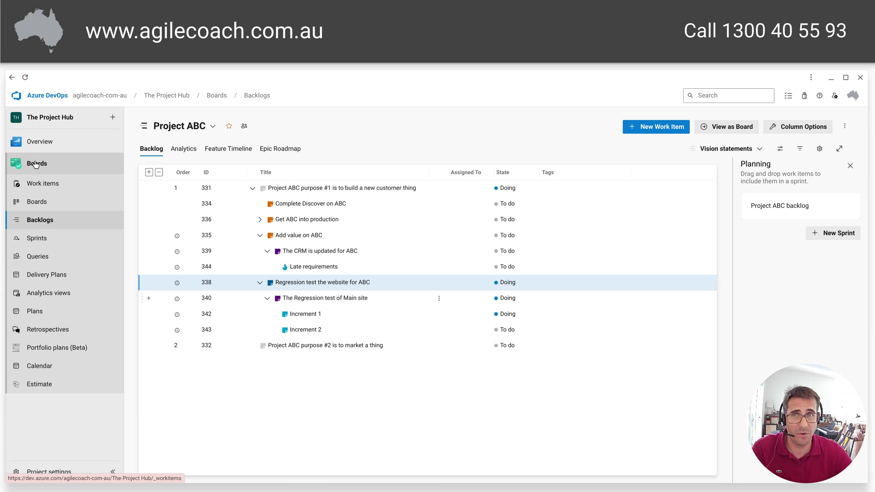
Step: Open the High performing platform project's backlog and move "The CRM is updated for ABC" to first place
{"action": "left_click", "coordinate": [114, 95]}
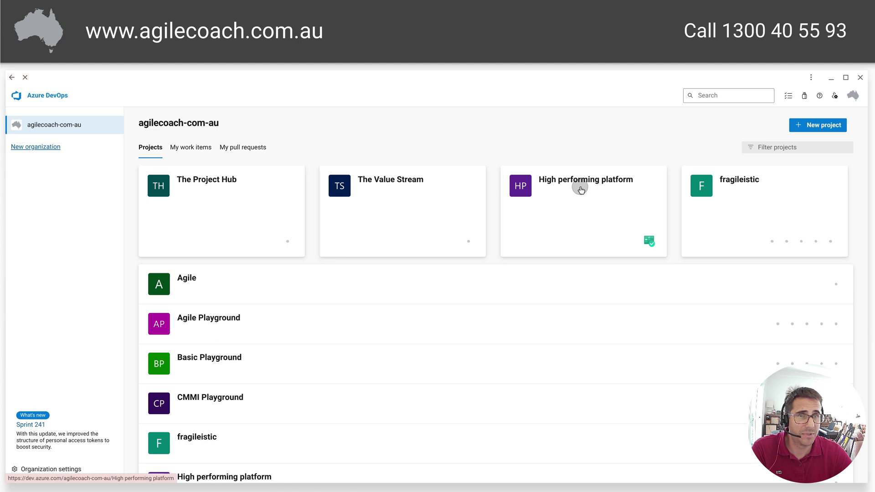
{"action": "left_click", "coordinate": [581, 190]}
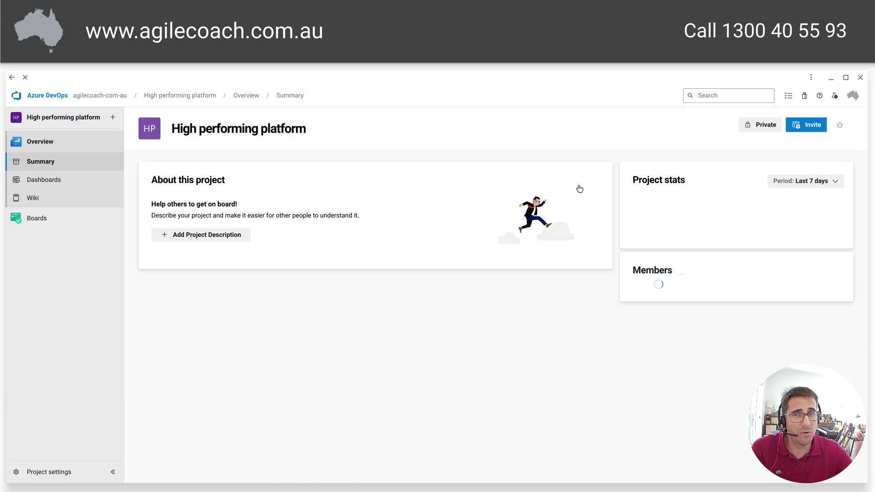
{"action": "mouse_move", "coordinate": [31, 223]}
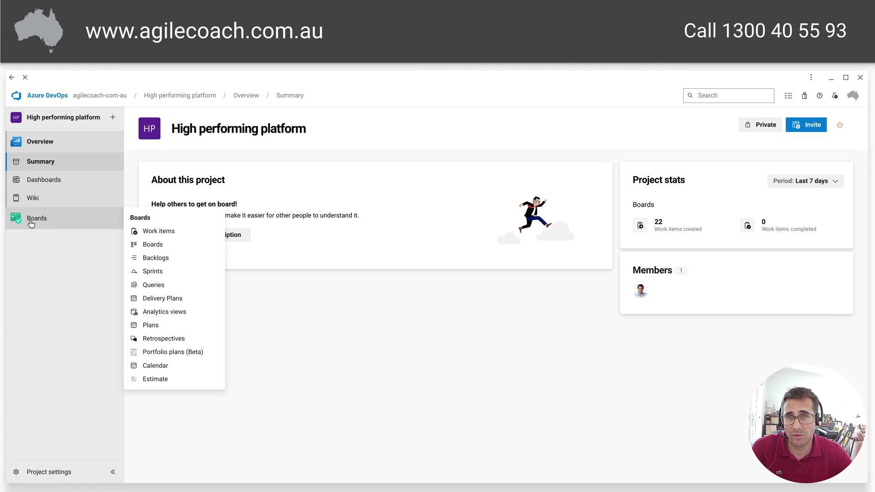
{"action": "left_click", "coordinate": [148, 258]}
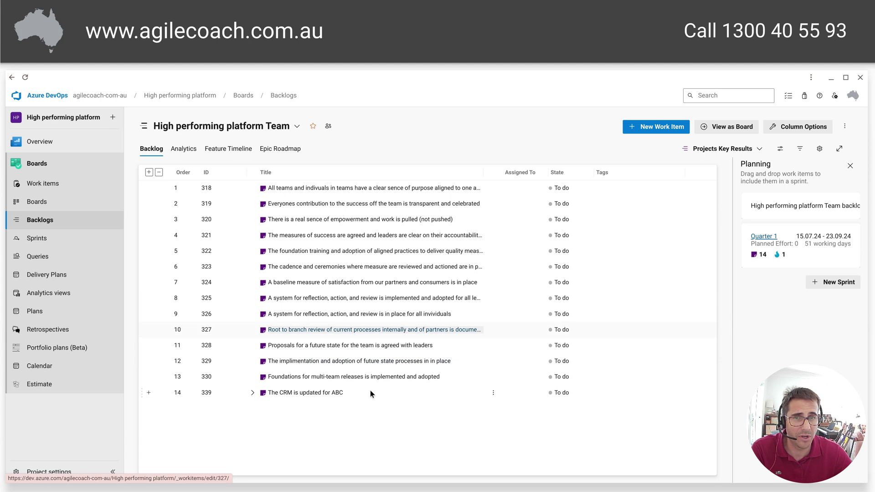
{"action": "left_click_drag", "start_coordinate": [356, 393], "coordinate": [346, 183]}
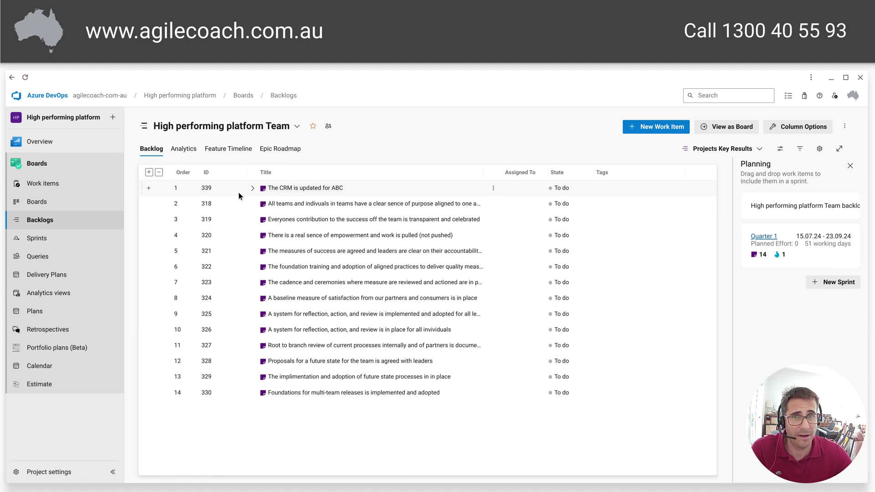
Step: Set the state of the "Late requirements" risk under "The CRM is updated for ABC" to Done and save it
{"action": "left_click", "coordinate": [253, 189]}
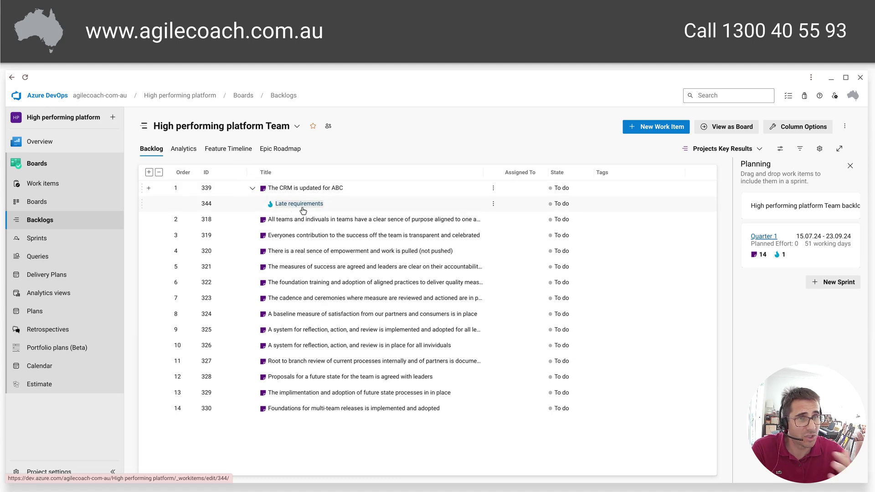
{"action": "left_click", "coordinate": [299, 204]}
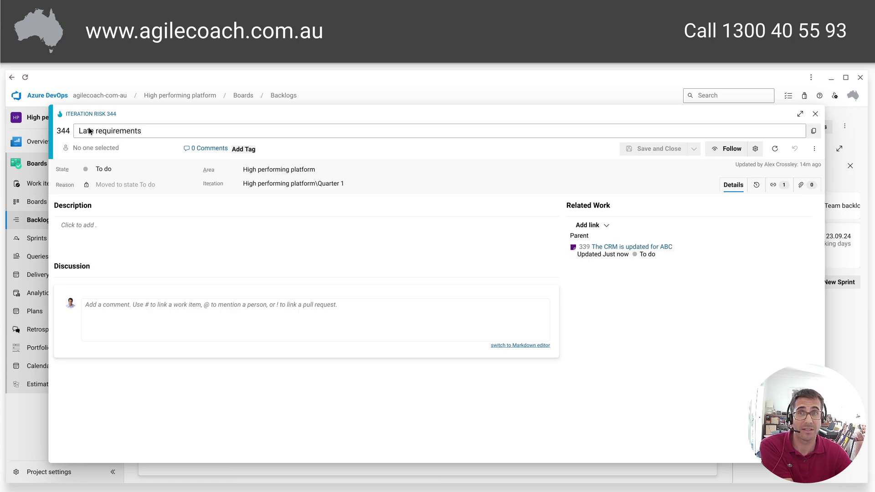
{"action": "left_click", "coordinate": [115, 170]}
{"action": "left_click", "coordinate": [124, 212]}
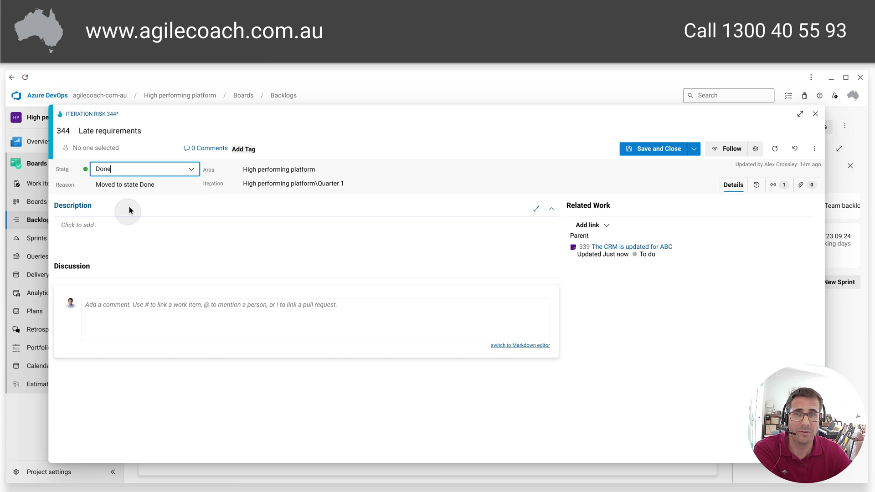
{"action": "left_click", "coordinate": [668, 152]}
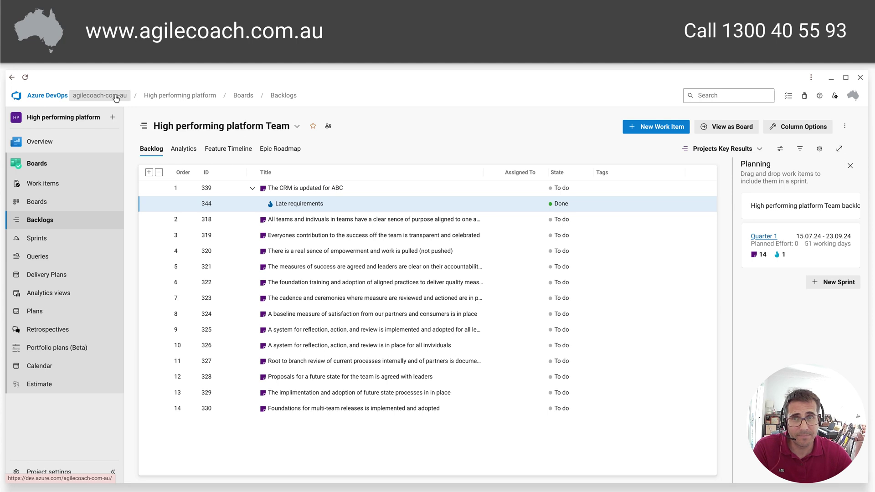
Step: Open The Value Stream's Project Management backlog and expand "Regression test the website for ABC" down to its increments
{"action": "left_click", "coordinate": [102, 98]}
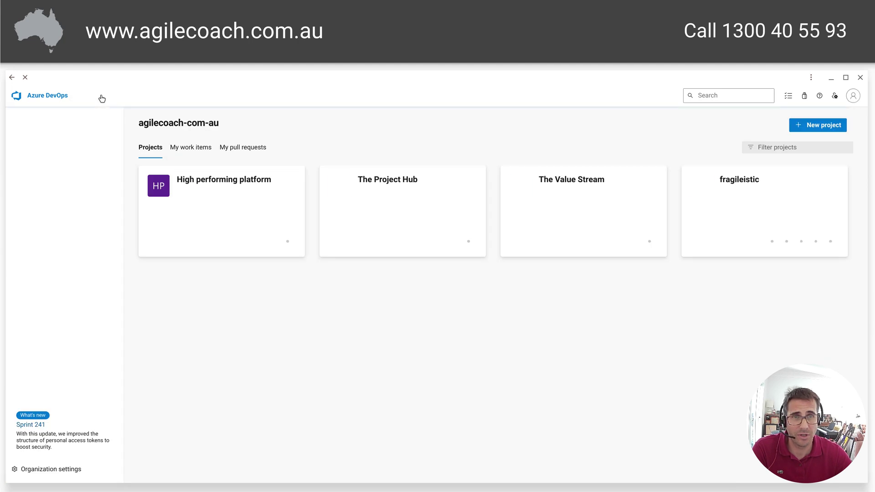
{"action": "left_click", "coordinate": [568, 186]}
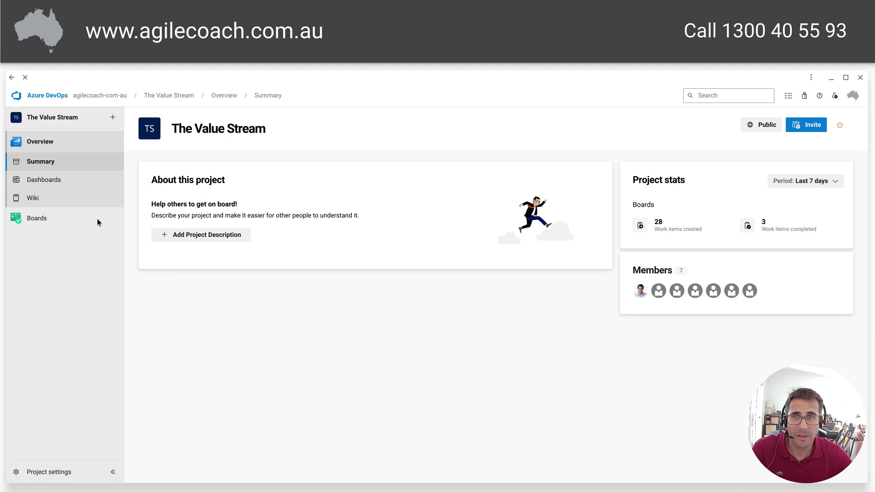
{"action": "mouse_move", "coordinate": [22, 220]}
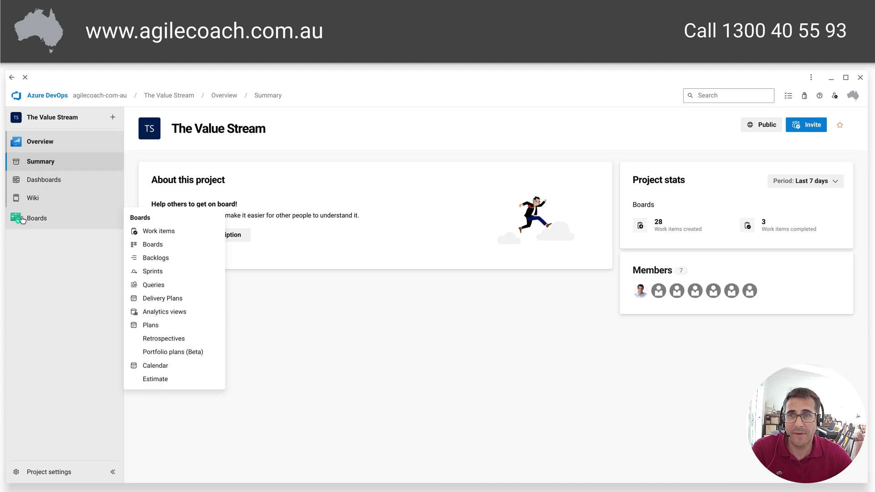
{"action": "left_click", "coordinate": [164, 259]}
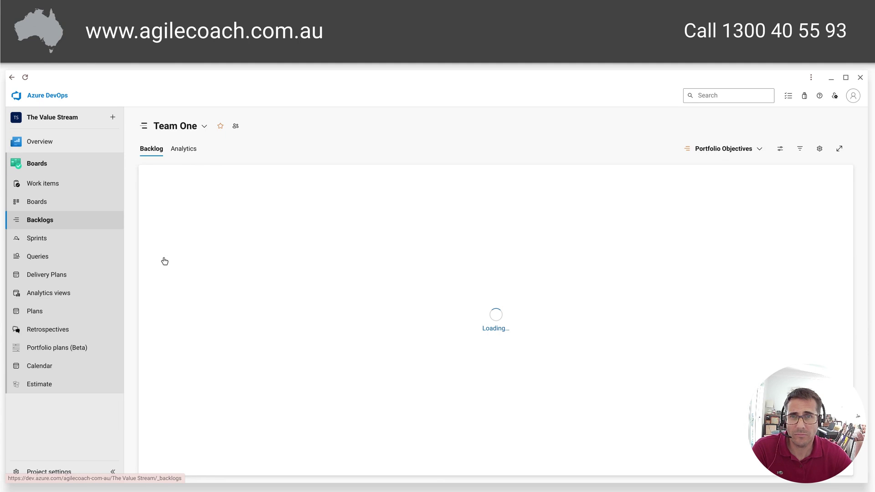
{"action": "left_click", "coordinate": [203, 127]}
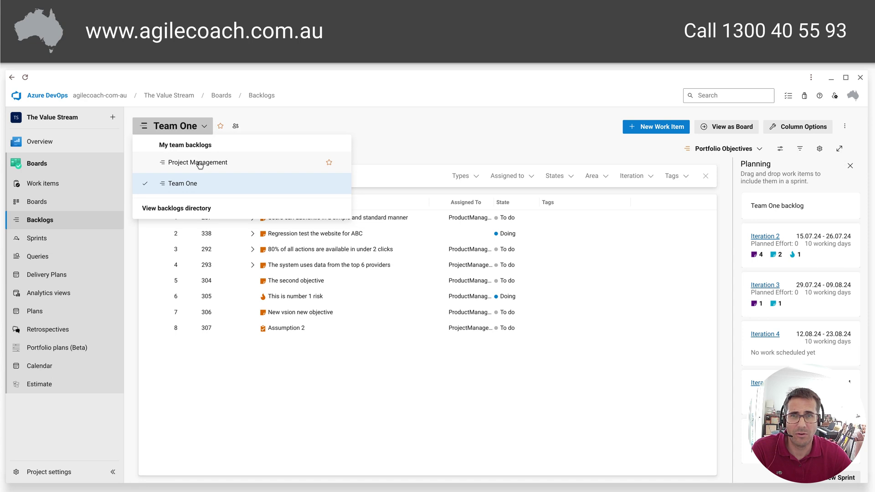
{"action": "left_click", "coordinate": [199, 164]}
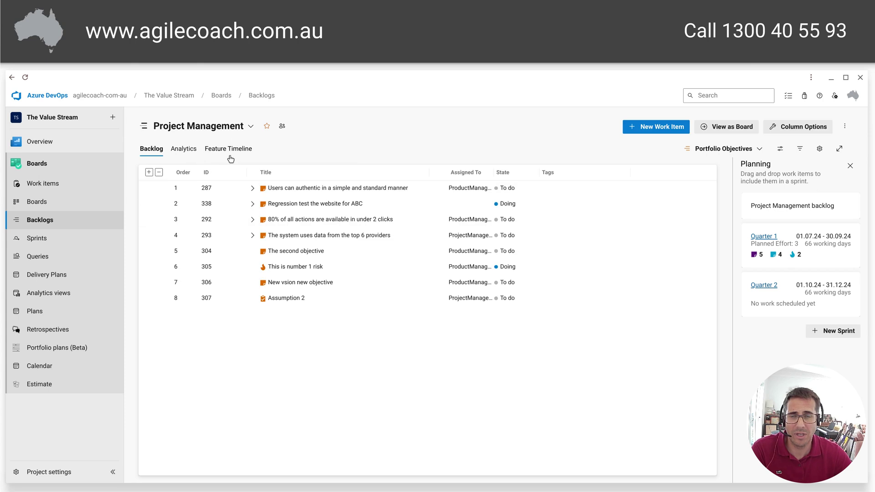
{"action": "left_click", "coordinate": [252, 205]}
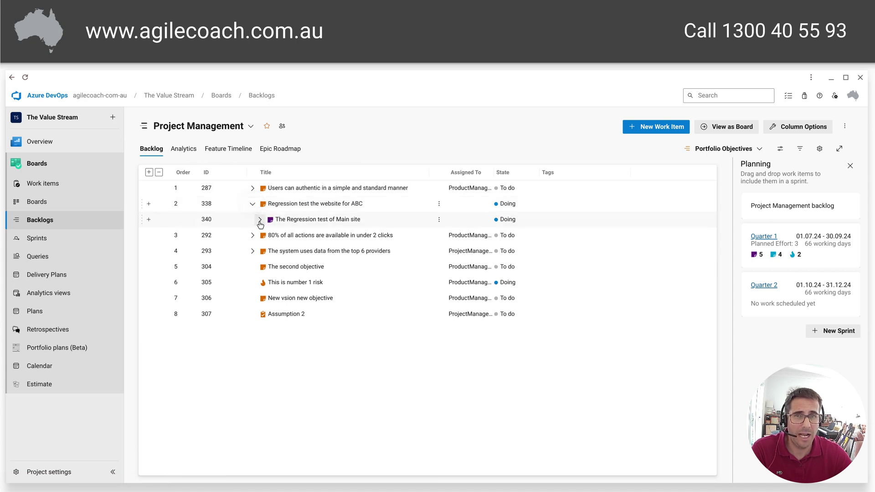
{"action": "left_click", "coordinate": [260, 220]}
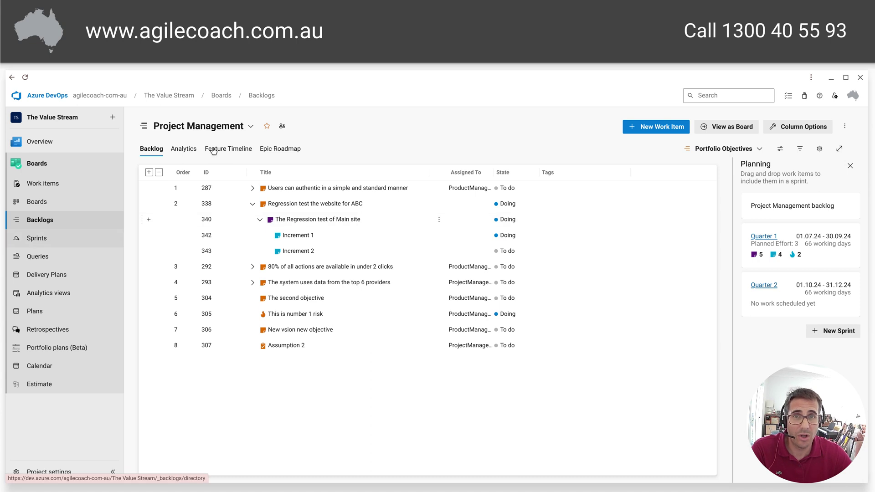
Step: Open Team One's sprint taskboard and move the Increment 1 card of "The Regression test of Main site" to Done
{"action": "left_click", "coordinate": [251, 128]}
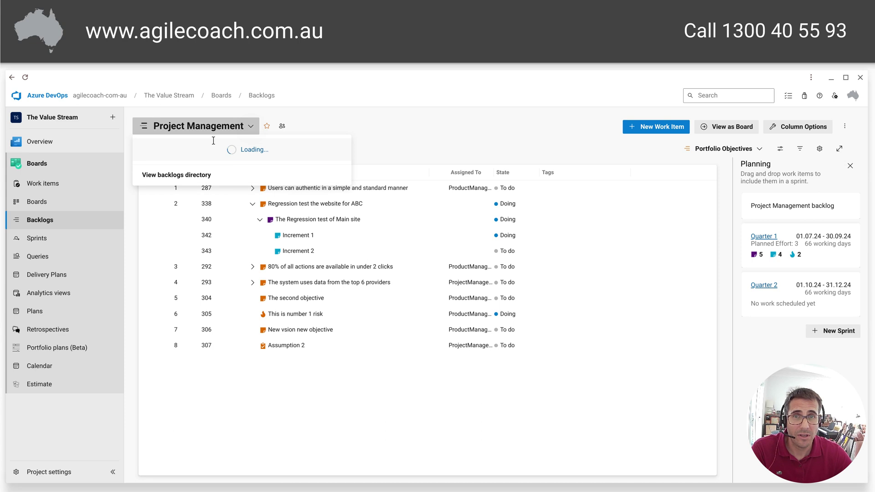
{"action": "left_click", "coordinate": [187, 183]}
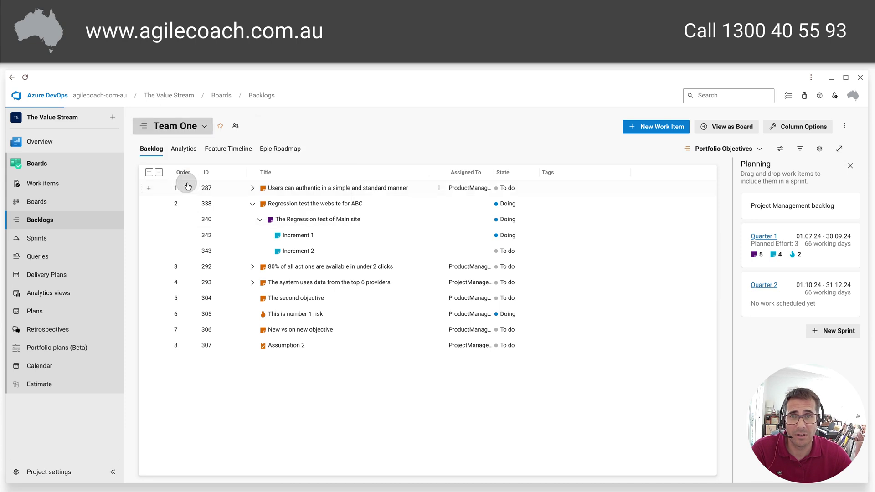
{"action": "left_click", "coordinate": [38, 239]}
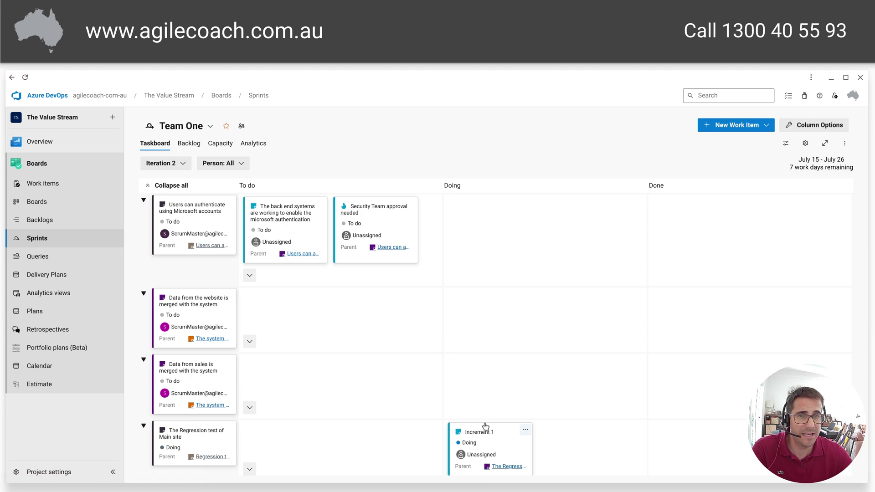
{"action": "scroll", "coordinate": [507, 437], "scroll_direction": "down", "scroll_amount": 1}
{"action": "left_click_drag", "start_coordinate": [507, 437], "coordinate": [693, 433]}
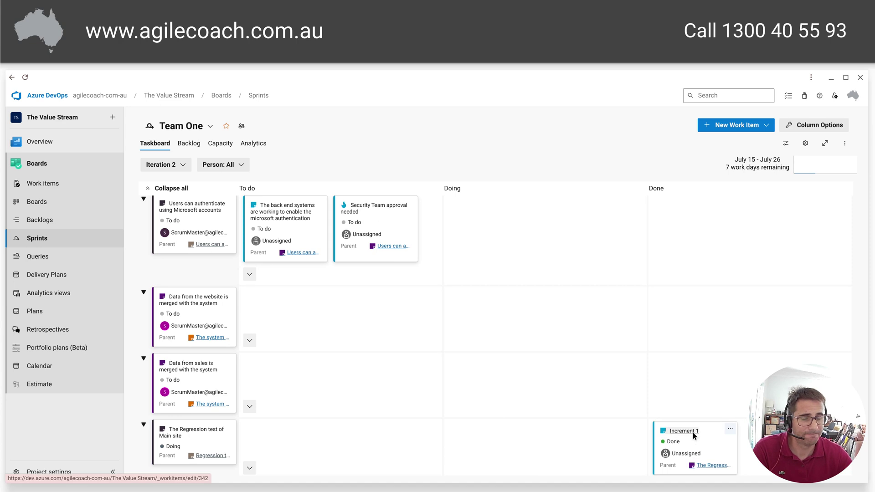
Step: Return to the organization's project list and open The Project Hub's Project ABC backlog
{"action": "left_click", "coordinate": [484, 161]}
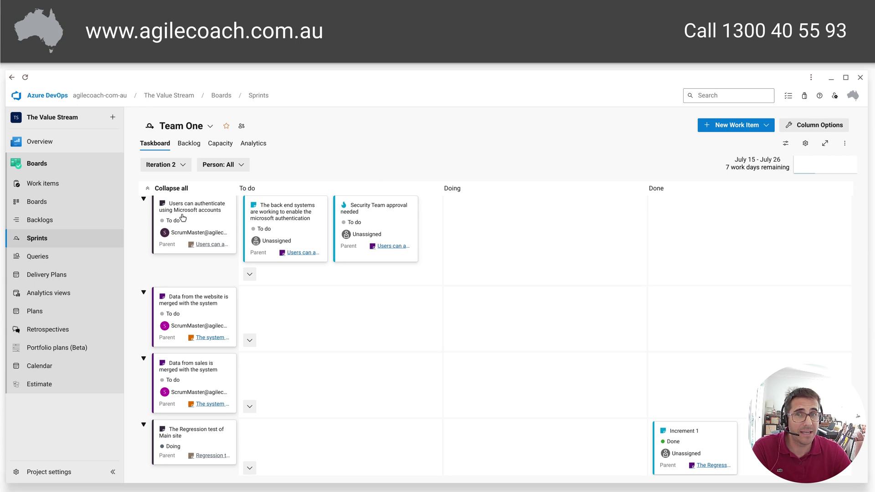
{"action": "left_click", "coordinate": [113, 97]}
{"action": "left_click", "coordinate": [185, 107]}
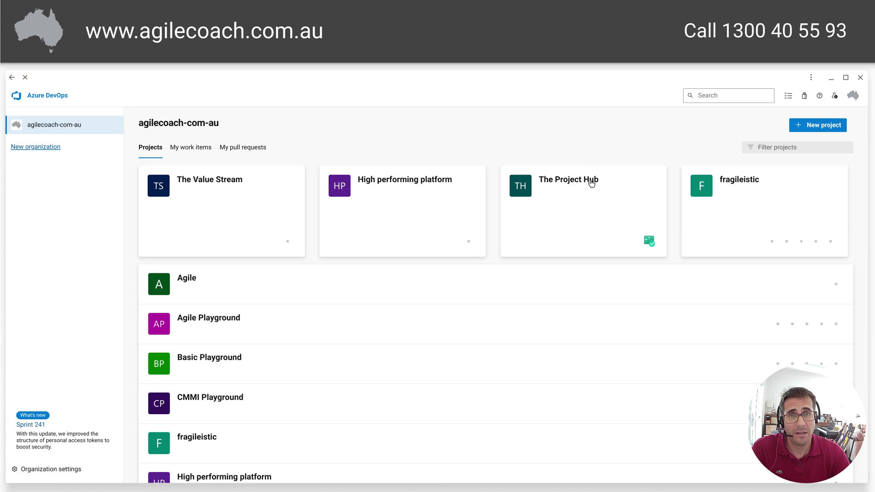
{"action": "left_click", "coordinate": [591, 182]}
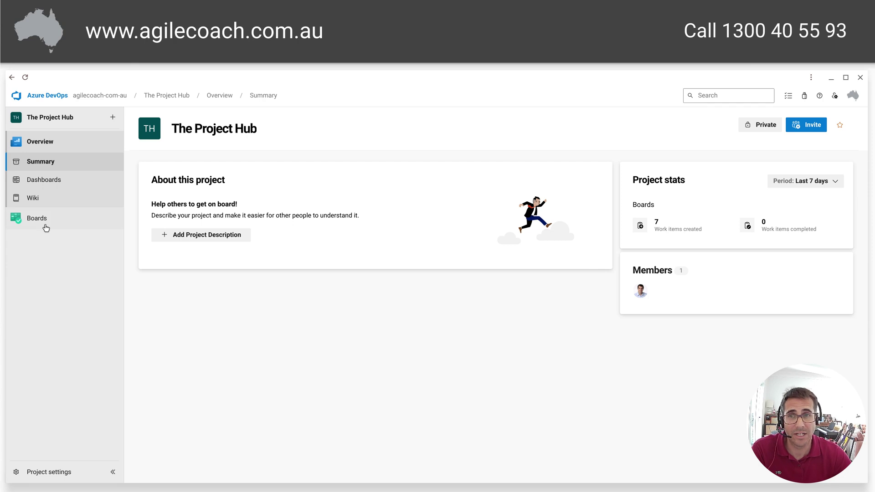
{"action": "mouse_move", "coordinate": [43, 223]}
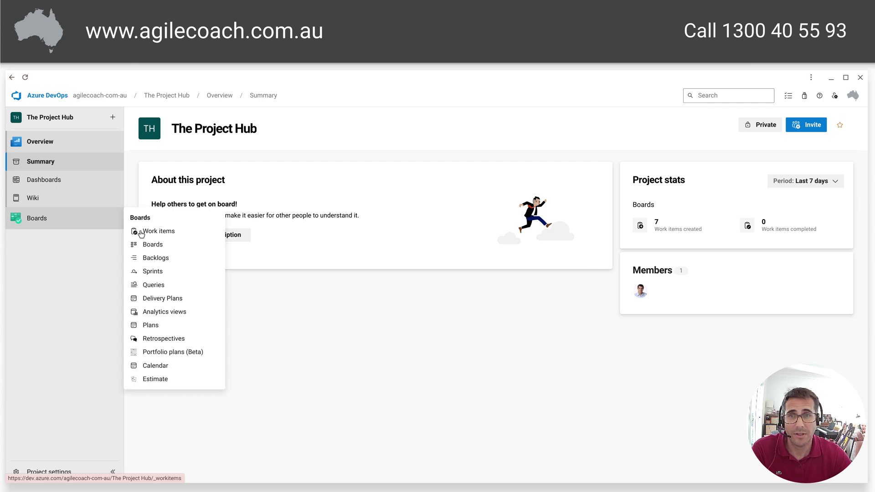
{"action": "left_click", "coordinate": [168, 258]}
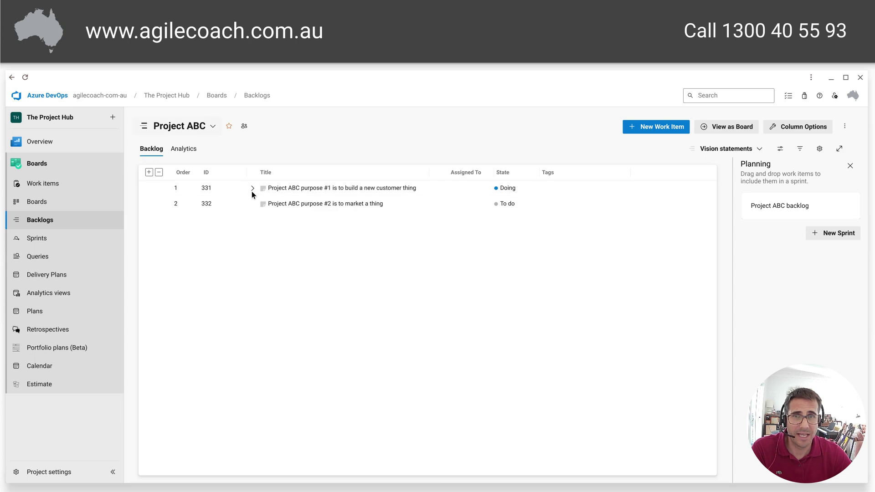
Step: Expand Project ABC purpose #1 down to the "Late requirements" risk and the increments of "The Regression test of Main site" to check their states
{"action": "left_click", "coordinate": [253, 189]}
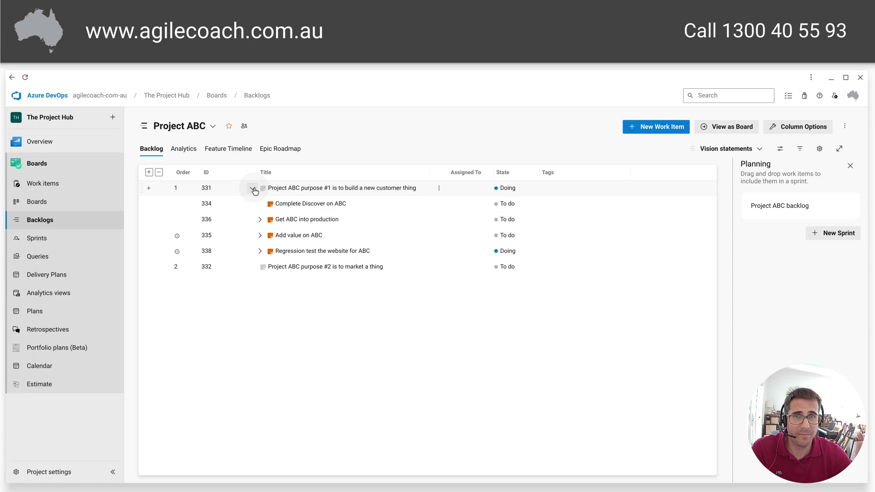
{"action": "left_click", "coordinate": [260, 235]}
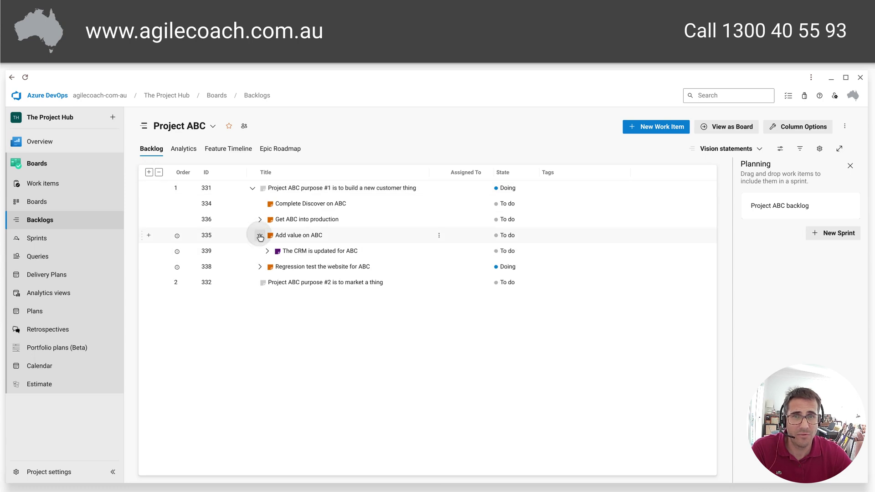
{"action": "left_click", "coordinate": [268, 250]}
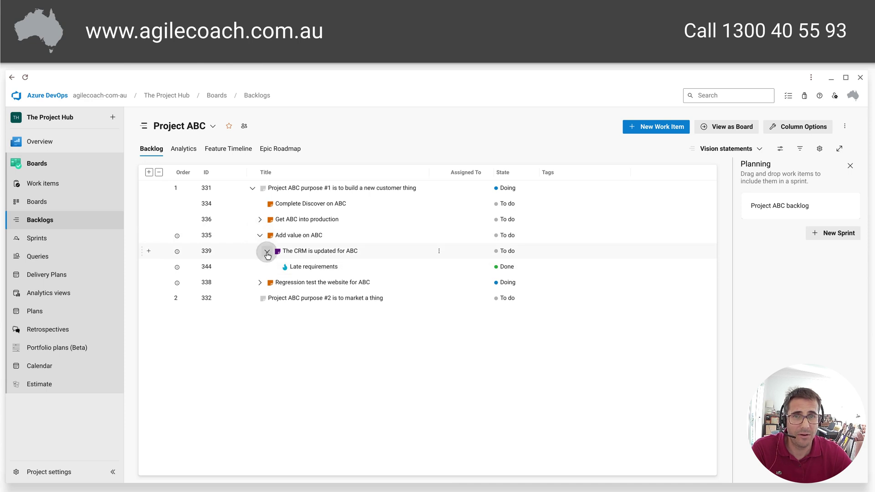
{"action": "left_click", "coordinate": [259, 283]}
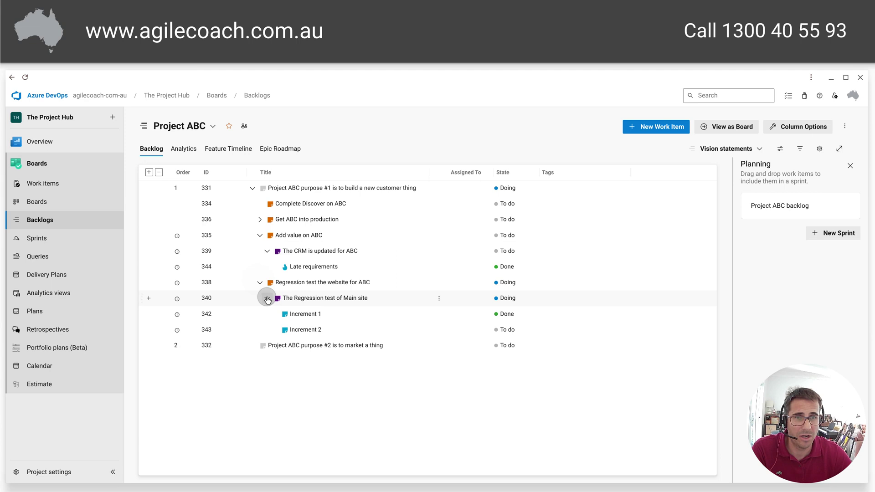
{"action": "left_click", "coordinate": [287, 312]}
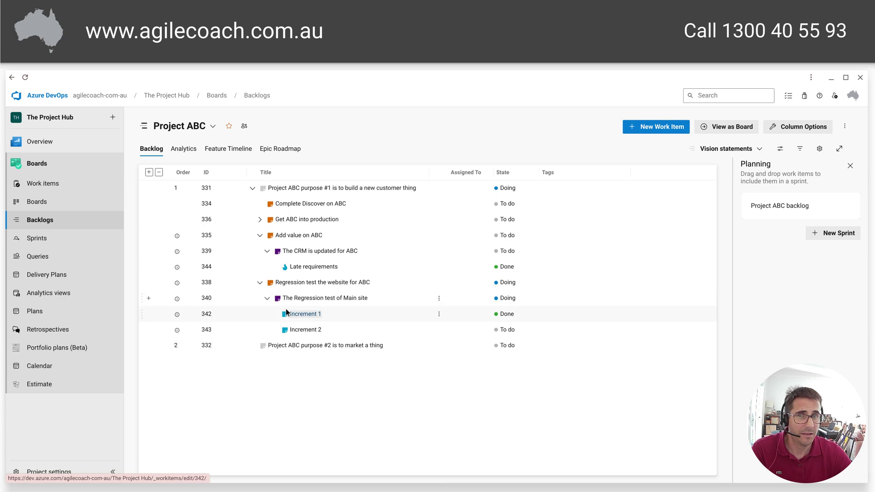
Step: View the Project ABC backlog at the Projects Key Results level, and return it to the Vision statements level
{"action": "left_click", "coordinate": [758, 154]}
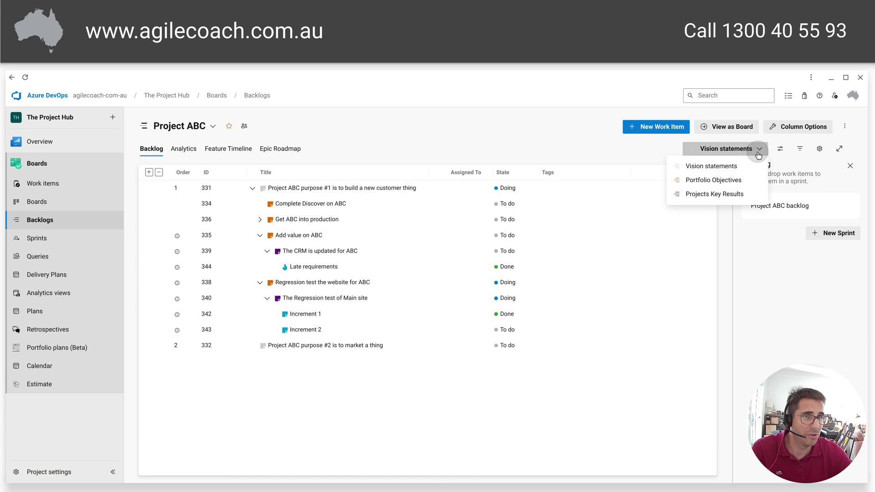
{"action": "left_click", "coordinate": [706, 194]}
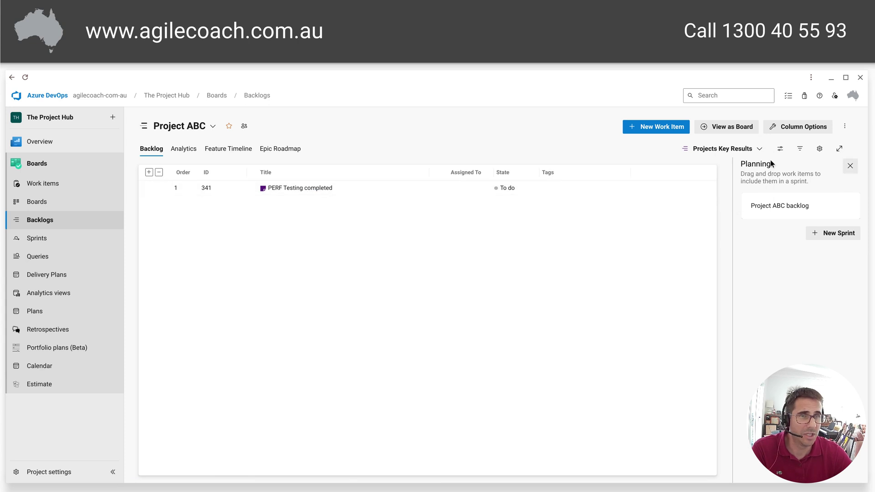
{"action": "left_click", "coordinate": [730, 149]}
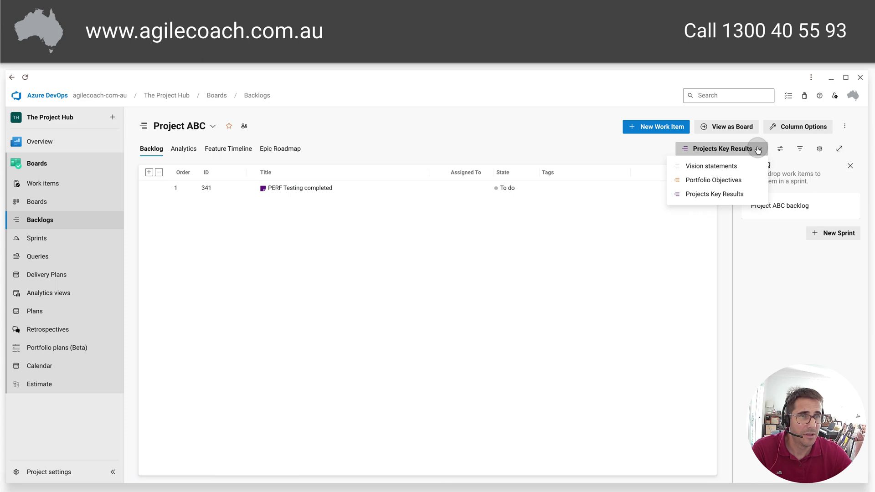
{"action": "left_click", "coordinate": [713, 166]}
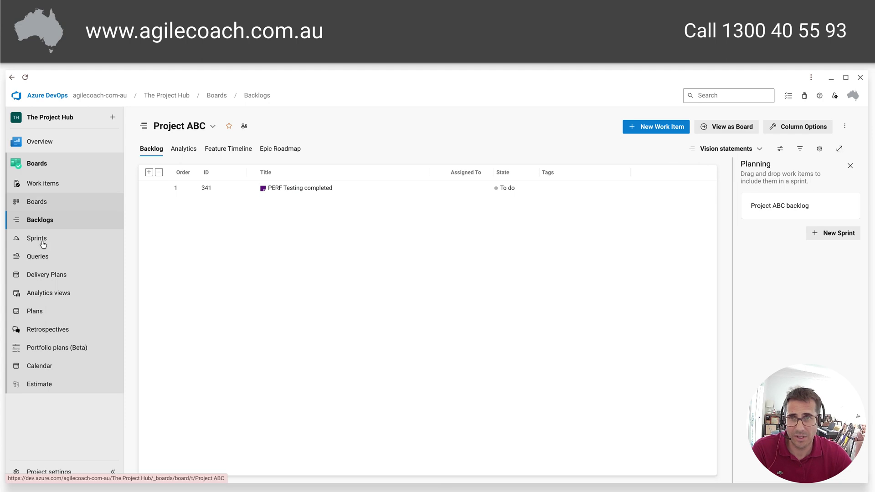
Step: Open the Dependencies delivery plan, collapse the Project DEF row, and look through the other teams' key results
{"action": "left_click", "coordinate": [47, 275]}
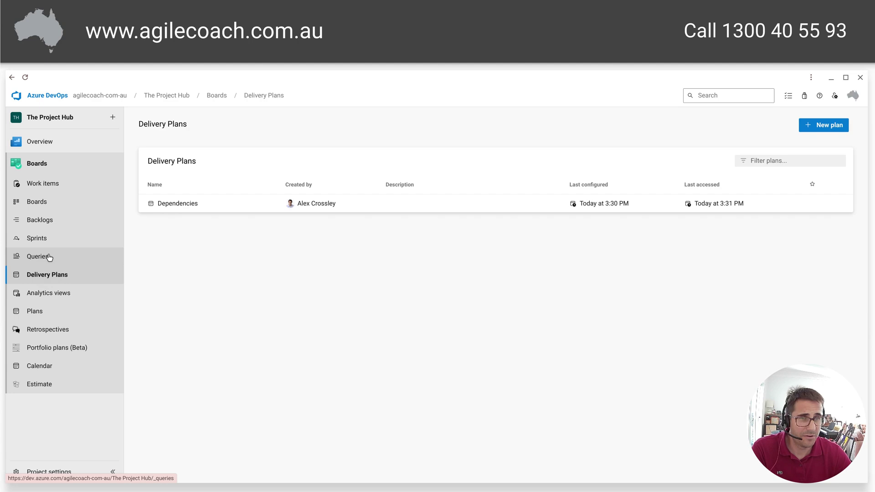
{"action": "left_click", "coordinate": [182, 203]}
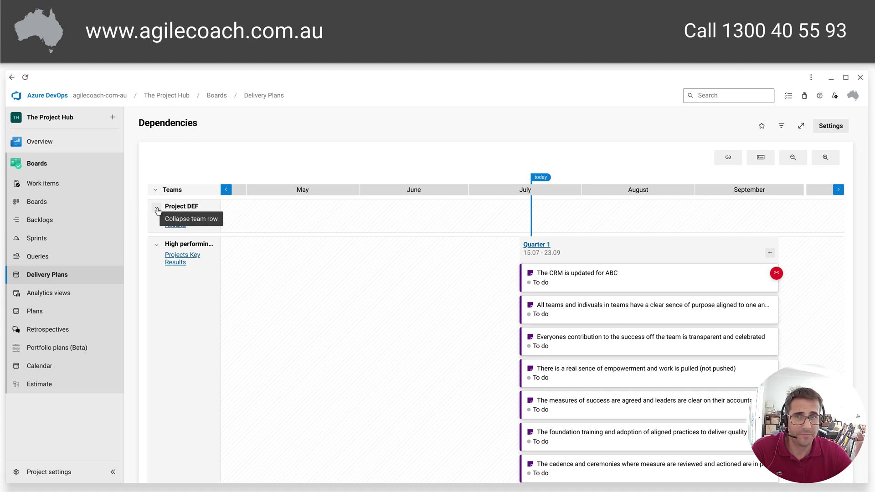
{"action": "left_click", "coordinate": [156, 208]}
{"action": "scroll", "coordinate": [355, 273], "scroll_direction": "down", "scroll_amount": 4}
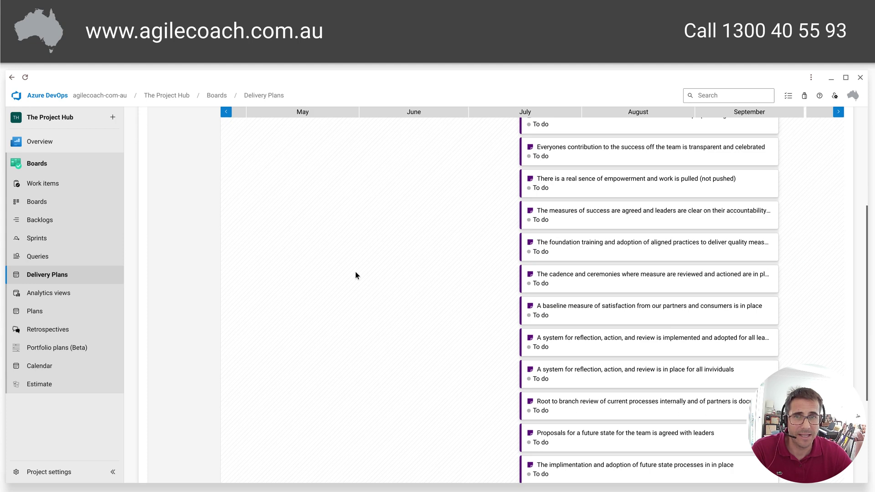
{"action": "scroll", "coordinate": [356, 274], "scroll_direction": "up", "scroll_amount": 3}
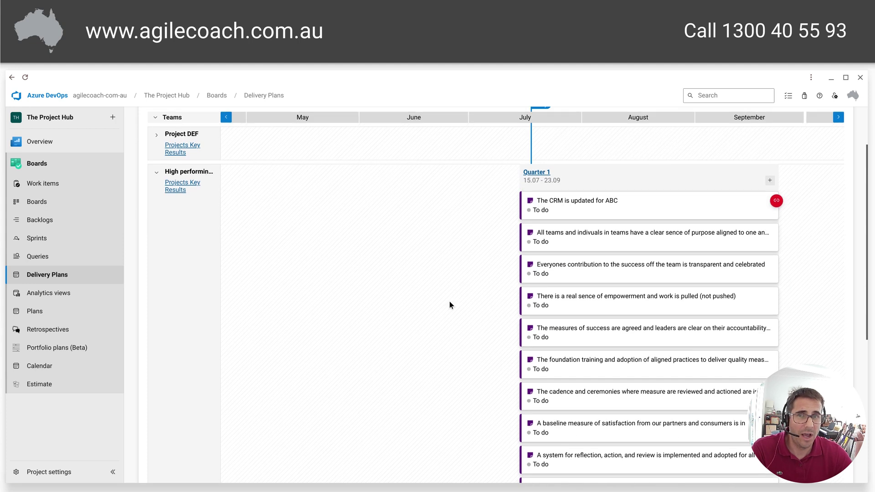
{"action": "scroll", "coordinate": [358, 332], "scroll_direction": "down", "scroll_amount": 5}
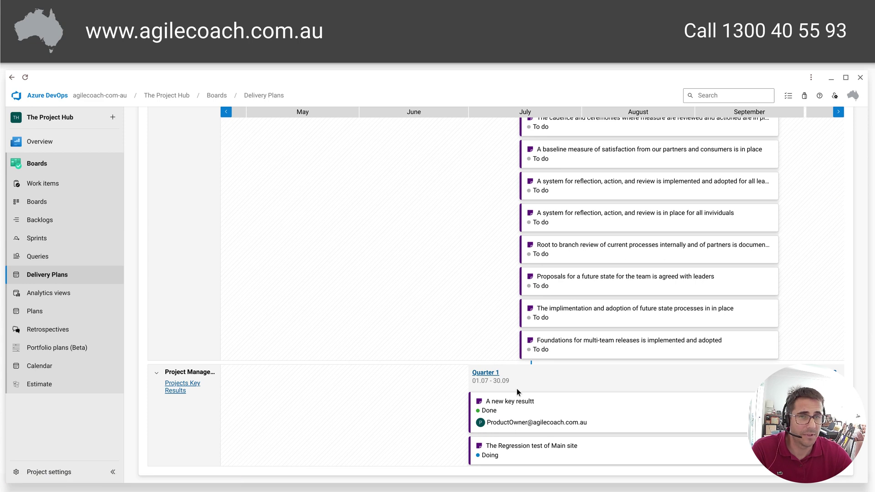
{"action": "scroll", "coordinate": [528, 280], "scroll_direction": "up", "scroll_amount": 6}
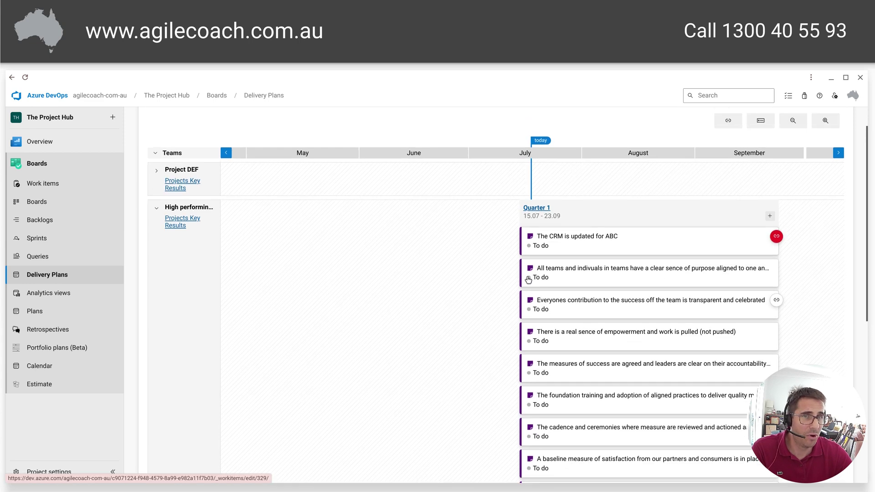
{"action": "scroll", "coordinate": [528, 280], "scroll_direction": "up", "scroll_amount": 1}
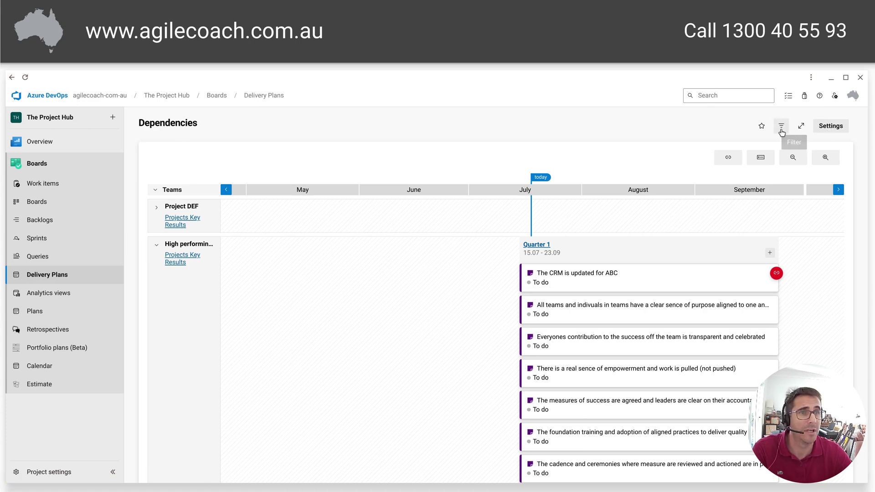
Step: Filter the plan by parent items "Add value on ABC" and "Regression test the website for ABC" and show the dependency lines between the key results
{"action": "left_click", "coordinate": [781, 128]}
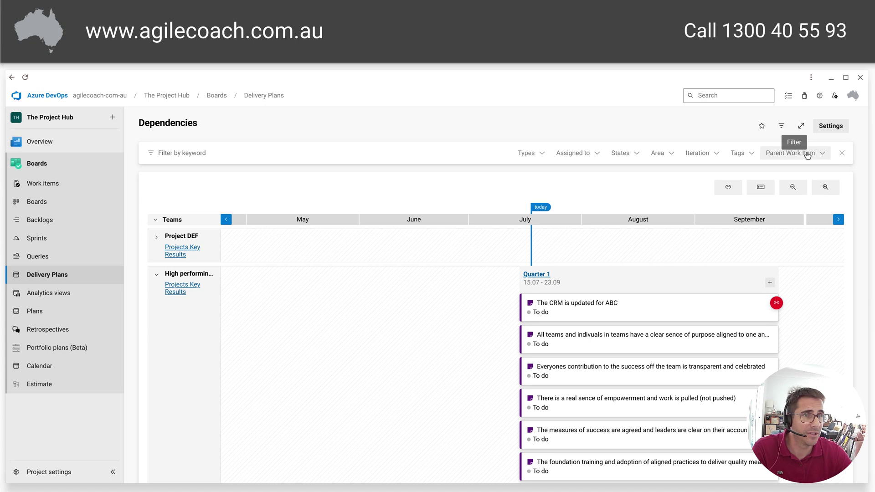
{"action": "left_click", "coordinate": [818, 158]}
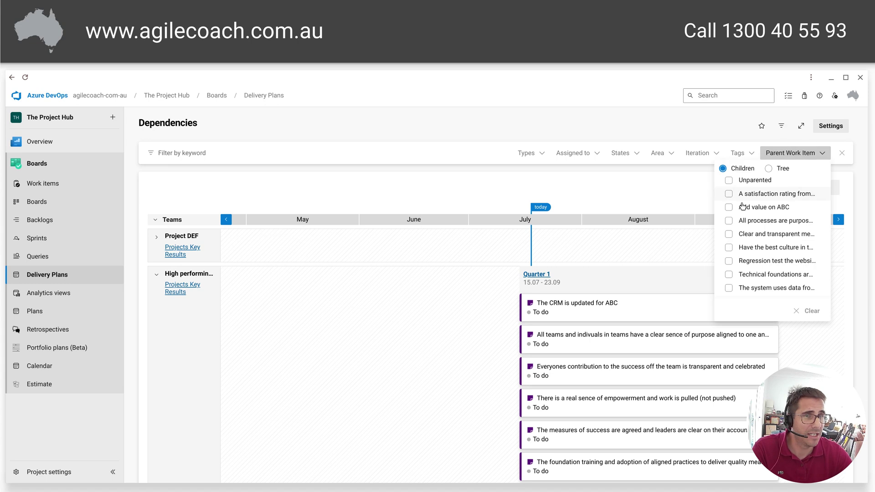
{"action": "left_click", "coordinate": [730, 207]}
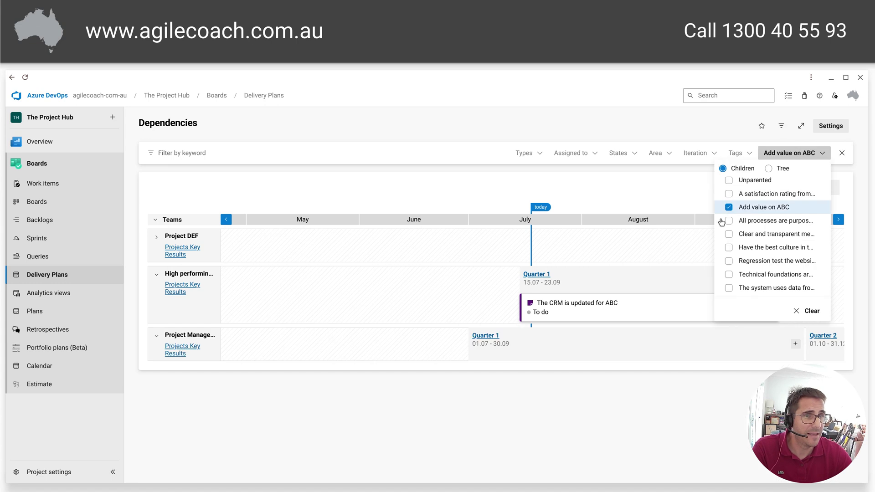
{"action": "left_click", "coordinate": [729, 262]}
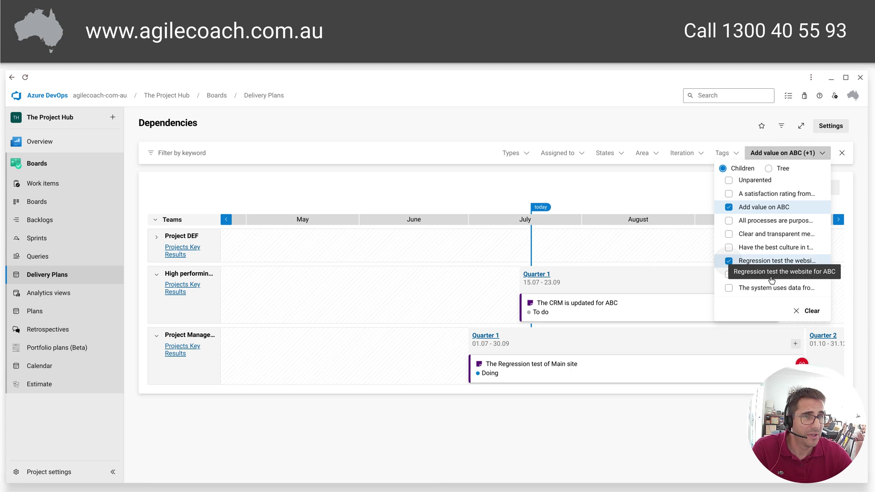
{"action": "left_click", "coordinate": [660, 185]}
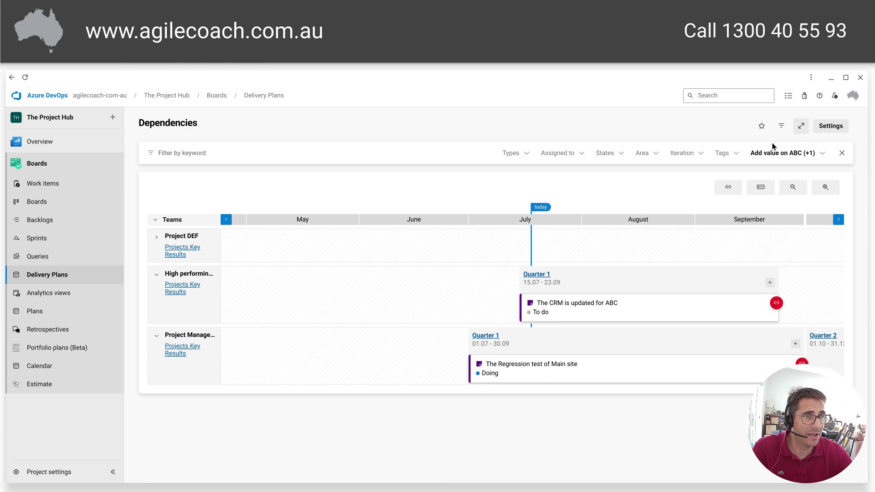
{"action": "left_click", "coordinate": [729, 188]}
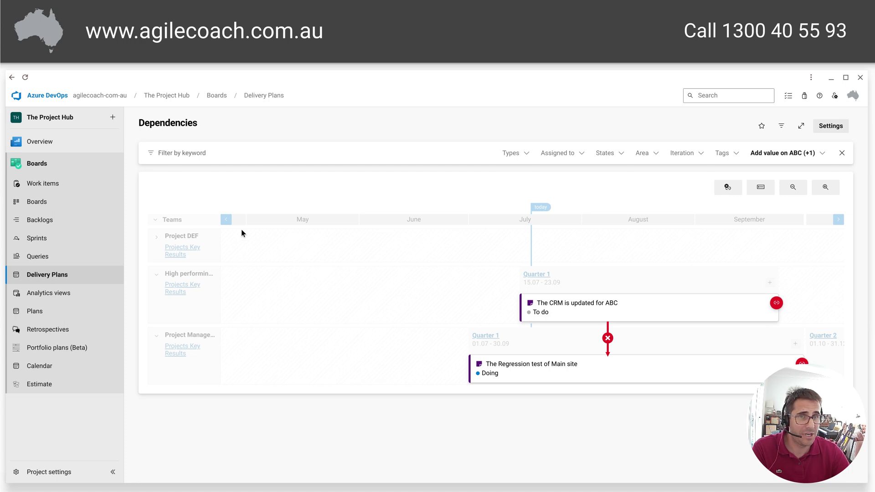
Step: Reopen the Project ABC backlog and view the child item types available under purpose #1 and under "Add value on ABC"
{"action": "left_click", "coordinate": [39, 221]}
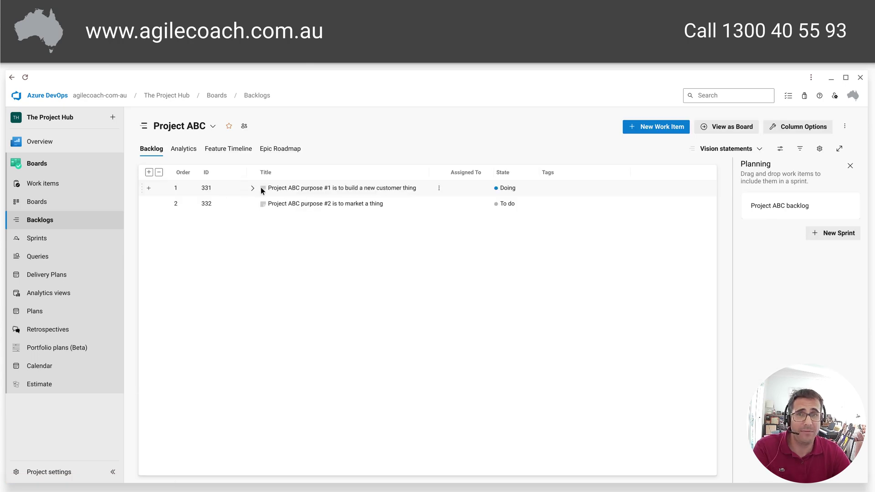
{"action": "left_click", "coordinate": [153, 190]}
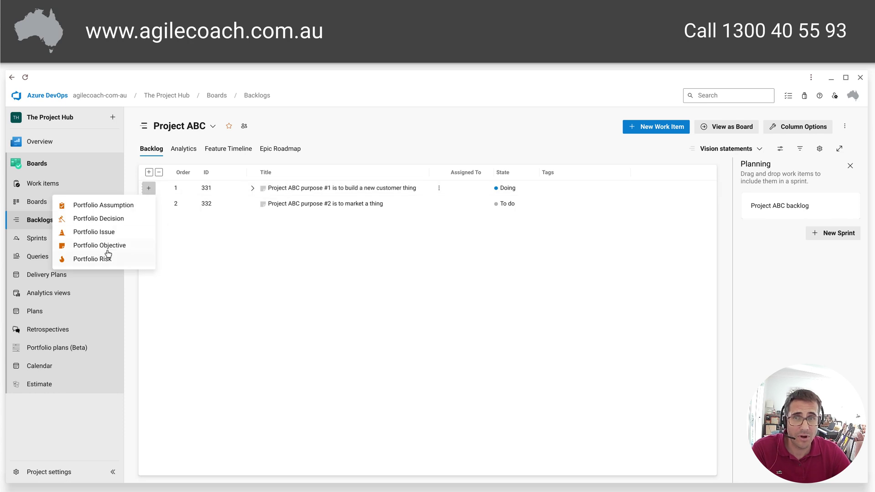
{"action": "left_click", "coordinate": [252, 189]}
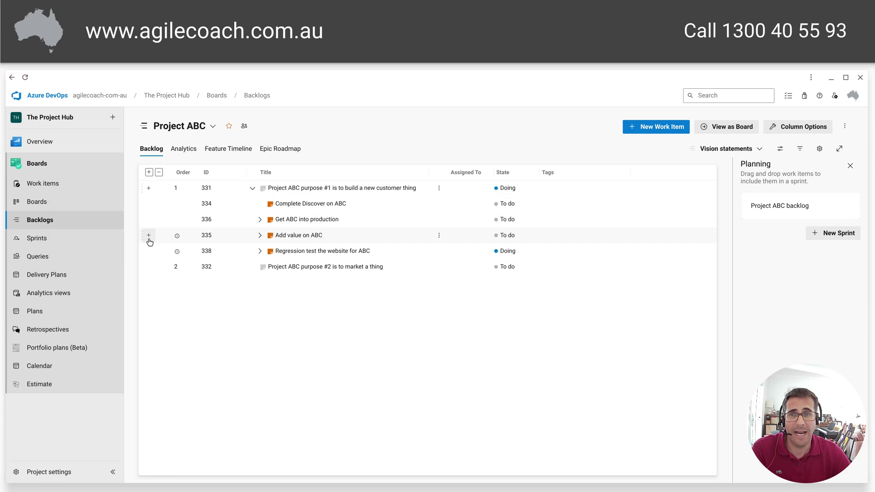
{"action": "left_click", "coordinate": [149, 236]}
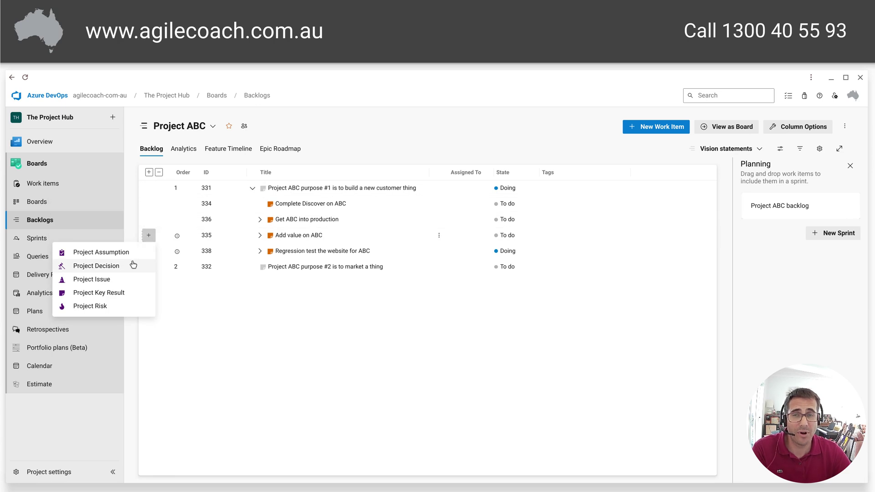
{"action": "left_click", "coordinate": [286, 308]}
Step: Expand "Add value on ABC" down to "Late requirements" and view the child item types available under "The CRM is updated for ABC"
{"action": "left_click", "coordinate": [259, 237]}
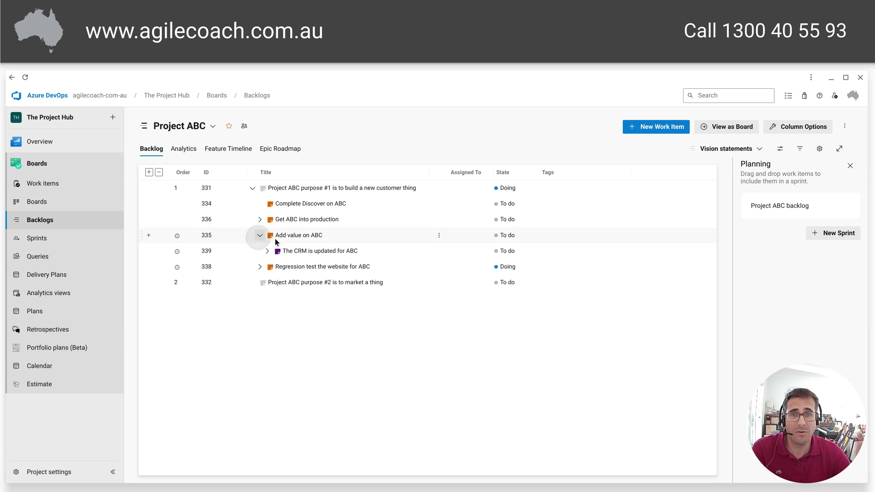
{"action": "left_click", "coordinate": [267, 251]}
{"action": "left_click", "coordinate": [149, 252]}
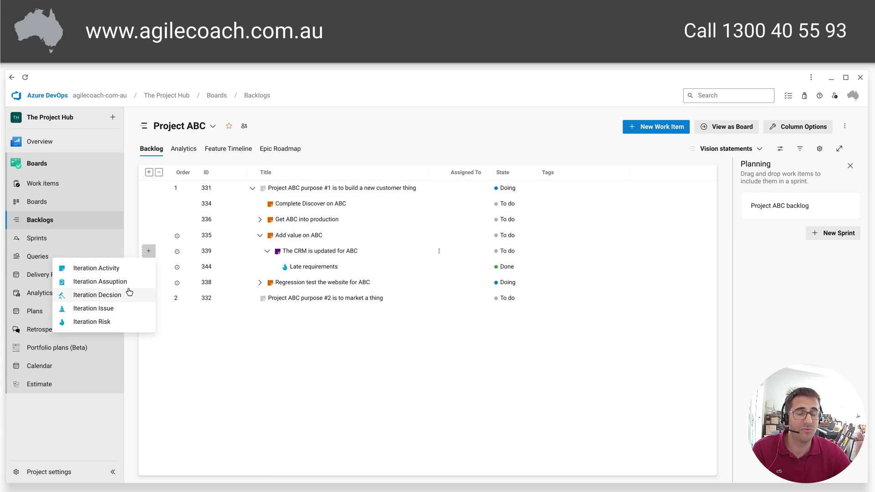
{"action": "left_click", "coordinate": [192, 329]}
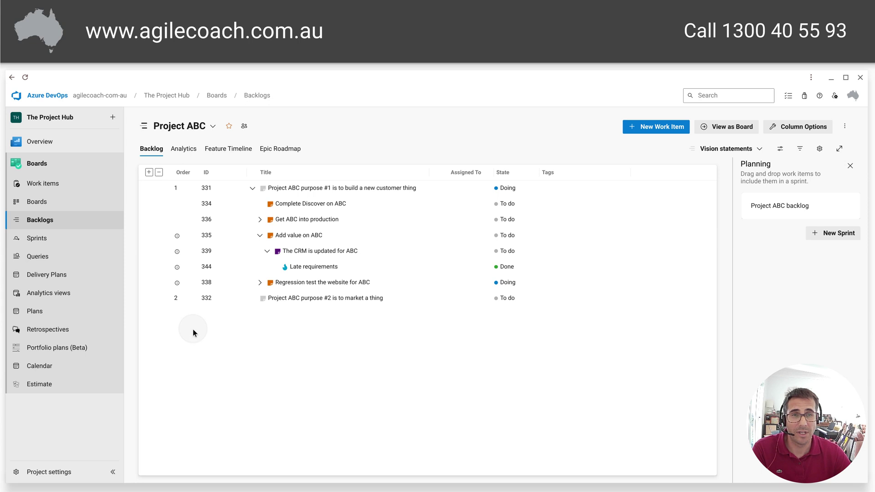